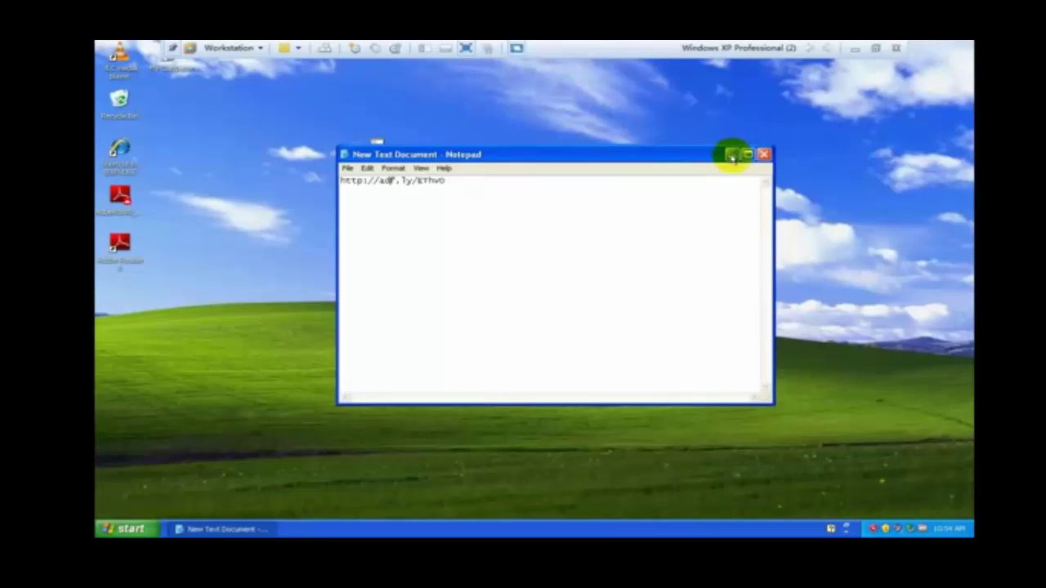
Open the seven_remix_xp archive from the desktop and launch the Seven Remix XP 2.5 installer inside it.
left_click(732, 156)
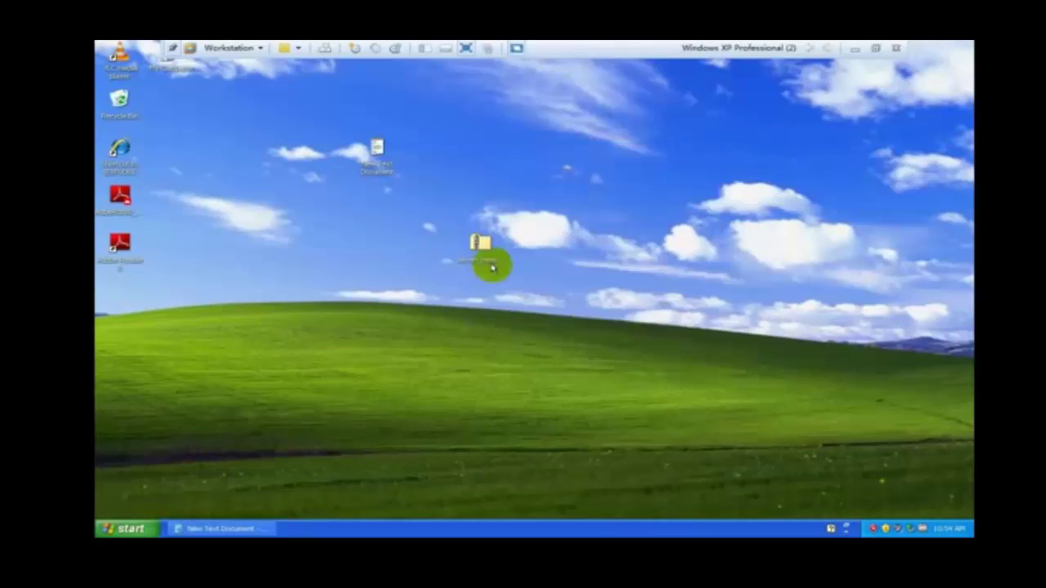
left_click_drag(471, 259, 509, 159)
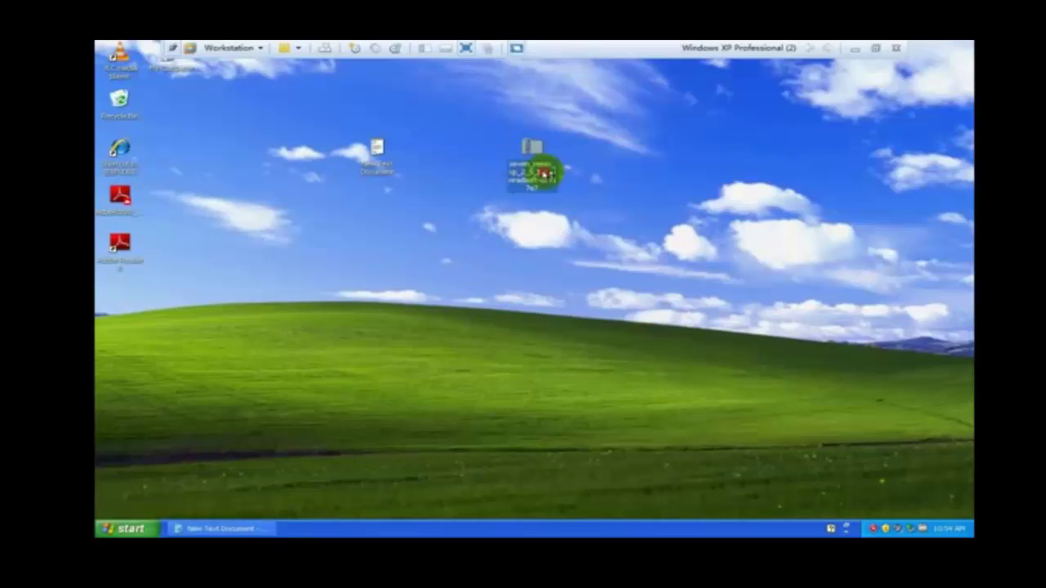
double_click(542, 171)
left_click(327, 204)
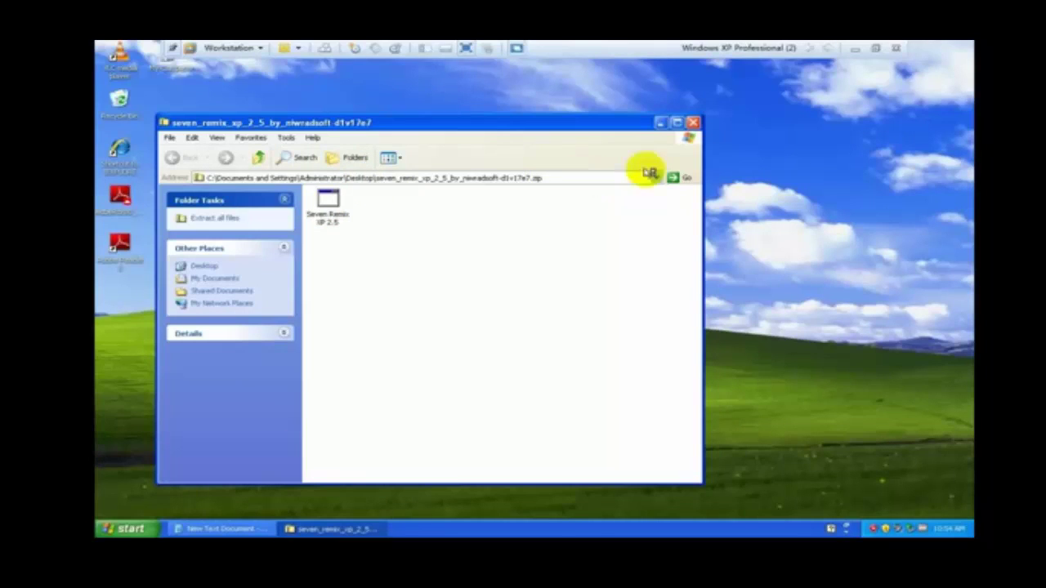
left_click(677, 124)
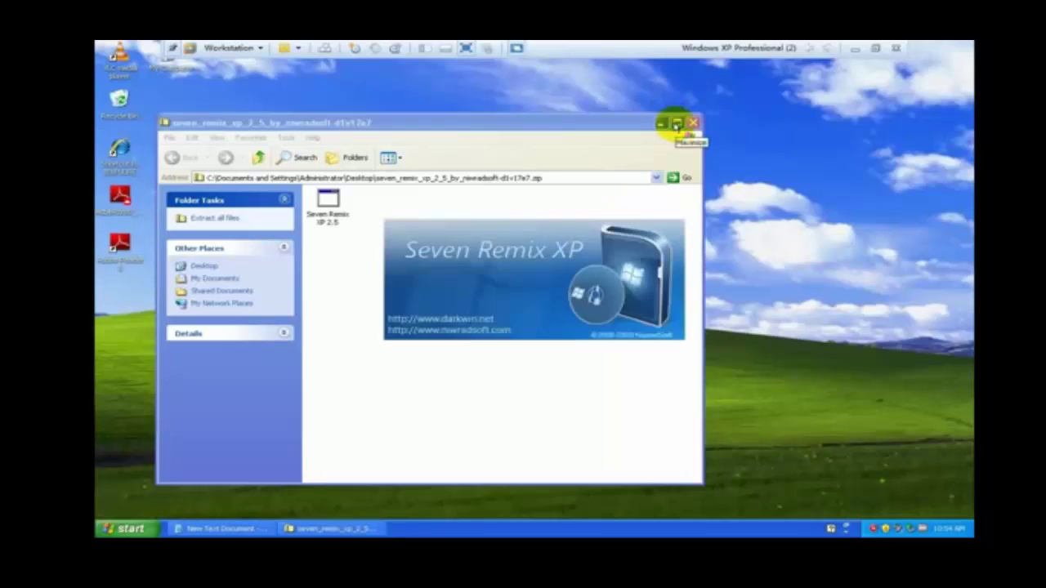
left_click(325, 208)
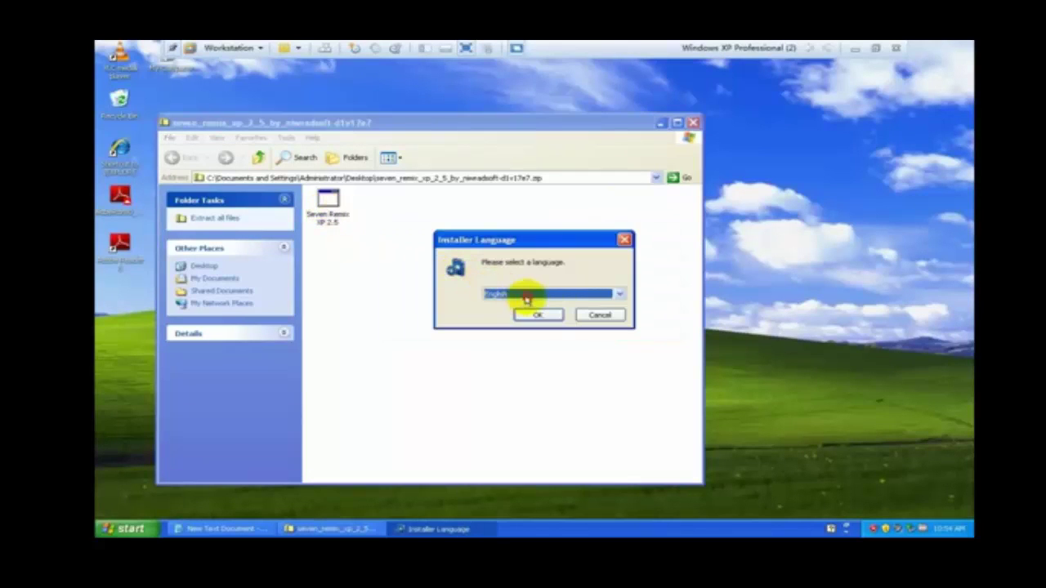
Look through the list of languages offered by the installer.
left_click(526, 295)
key("Home")
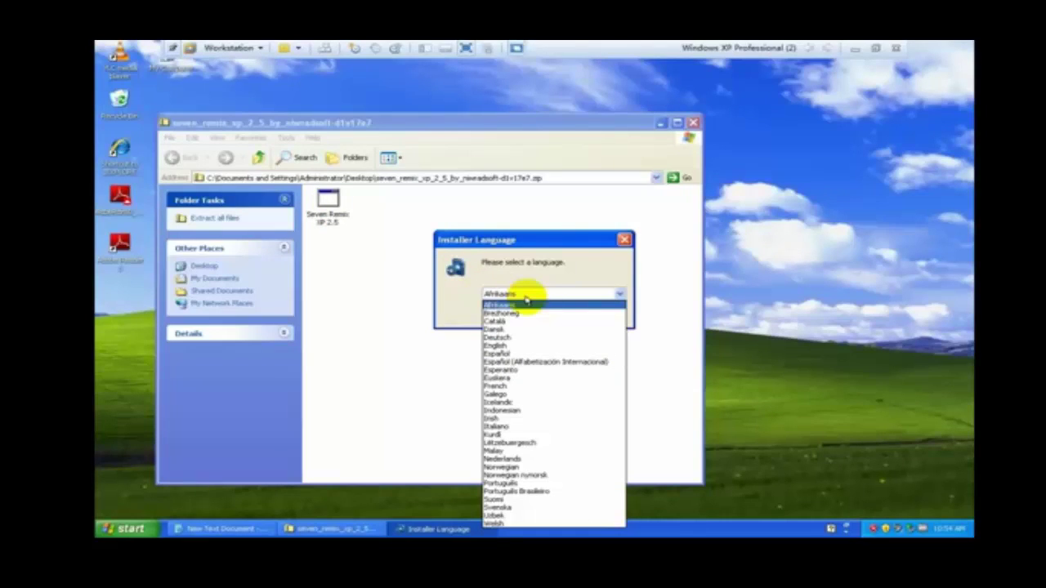
key("Down")
key("Down")
key("Down")
key("Down")
key("Down")
key("Down")
key("Down")
key("Down")
key("Down")
key("Down")
key("Down")
key("Down")
key("Down")
key("Down")
key("Down")
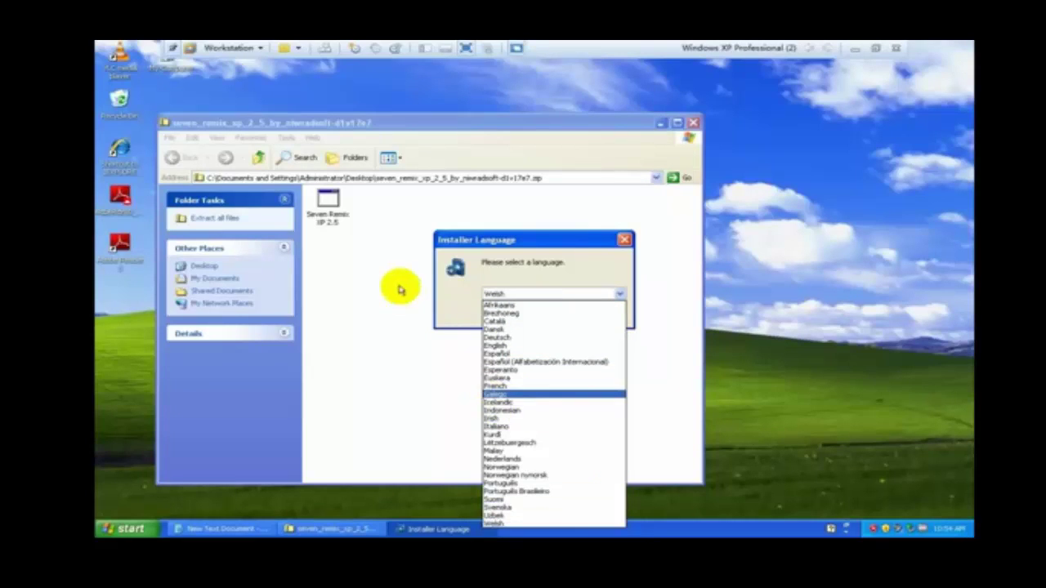
left_click(376, 304)
left_click(470, 529)
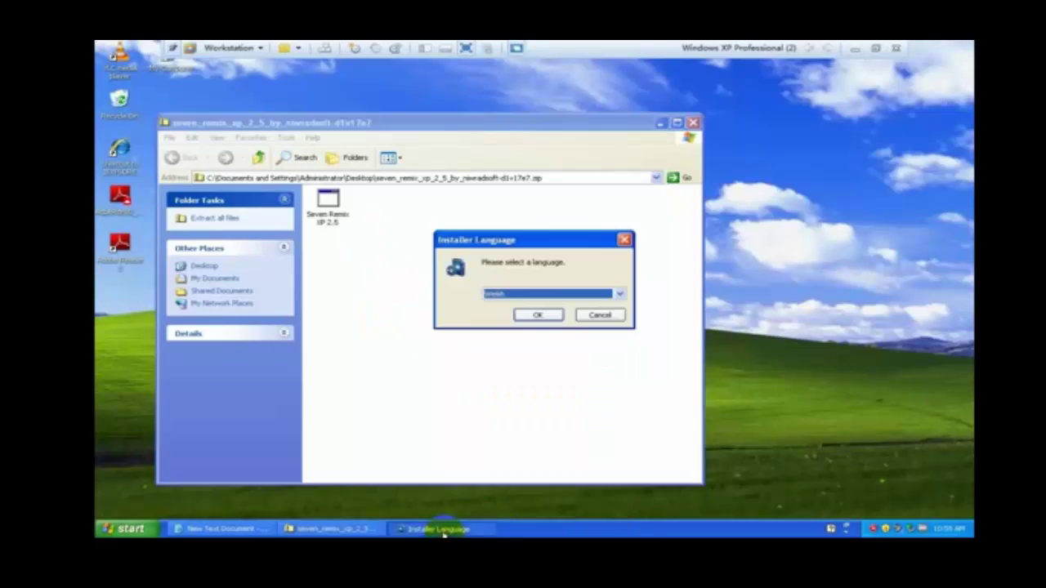
Choose English as the installer language and continue to the setup wizard.
left_click(618, 295)
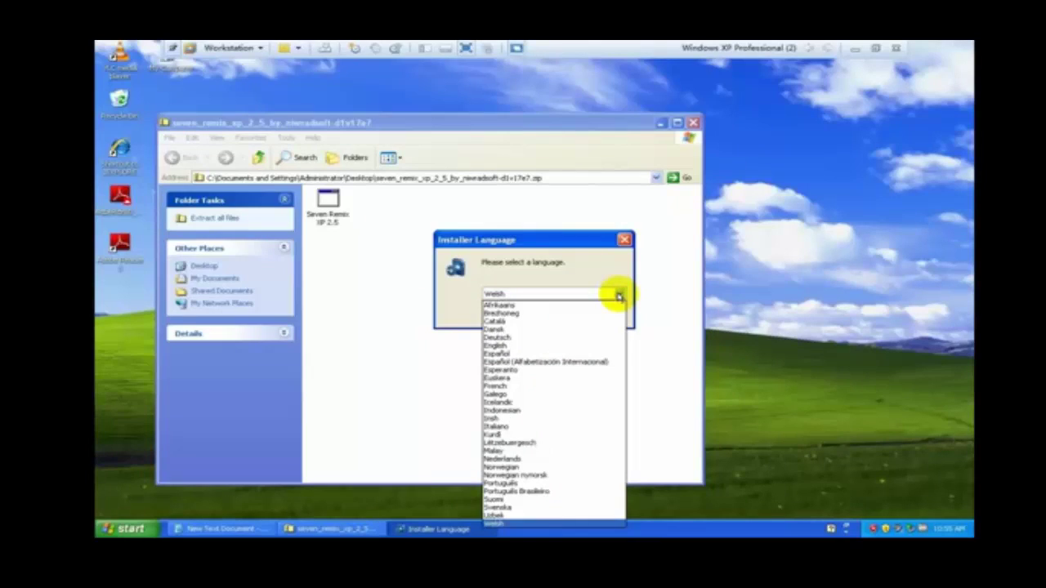
key("Up")
key("Up")
key("Up")
key("Up")
key("Up")
key("Up")
key("Up")
key("Up")
key("Up")
key("Up")
key("Up")
key("Up")
key("Up")
key("Up")
key("Up")
key("Up")
key("Up")
key("Up")
key("Up")
key("Up")
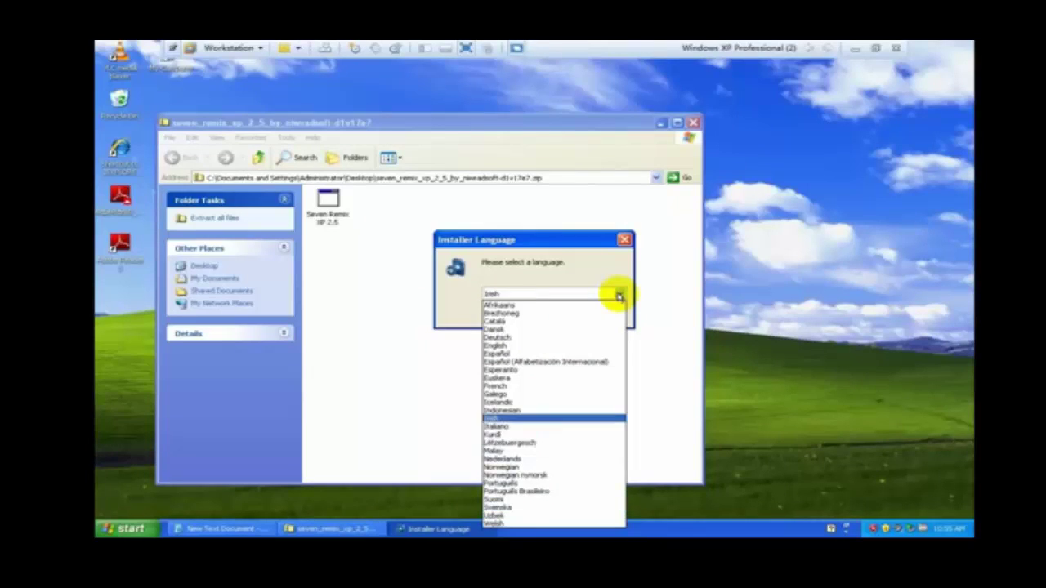
key("Down")
key("Down")
key("Down")
key("Down")
key("Down")
key("Return")
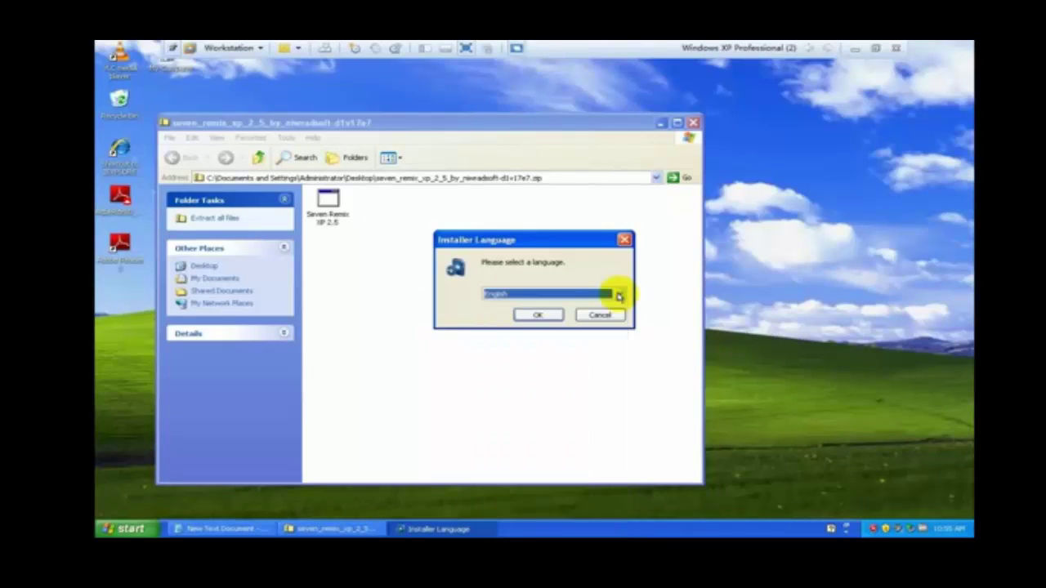
left_click(540, 315)
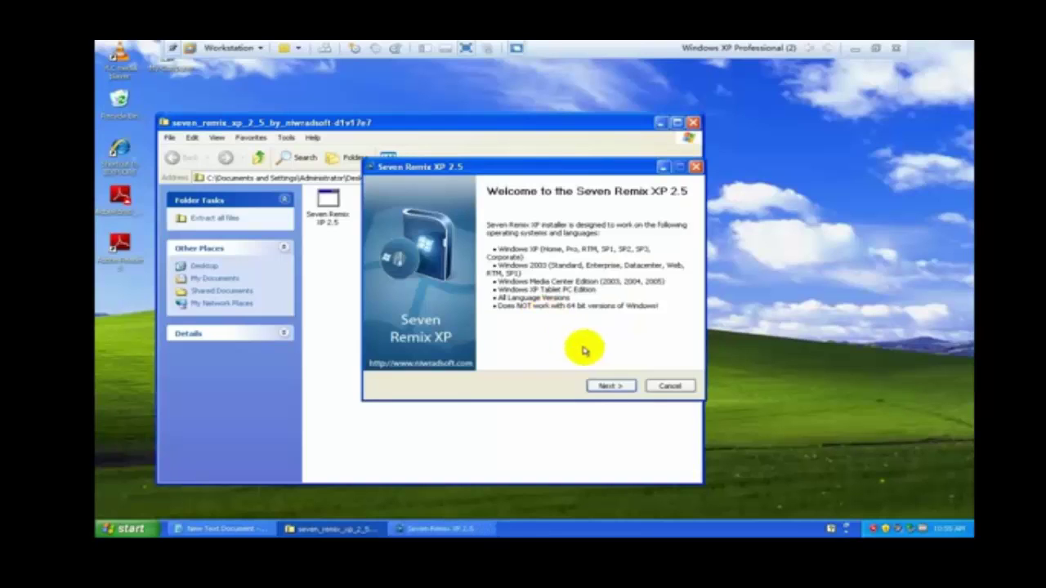
Accept the license agreement and start installing Seven Remix XP with the preselected components.
left_click(603, 390)
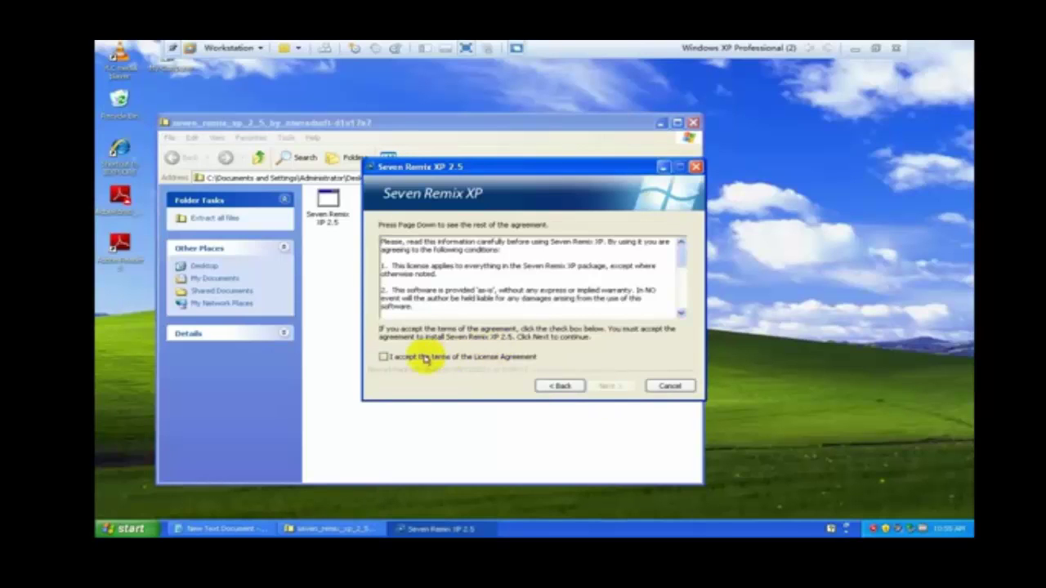
left_click(433, 358)
left_click(614, 389)
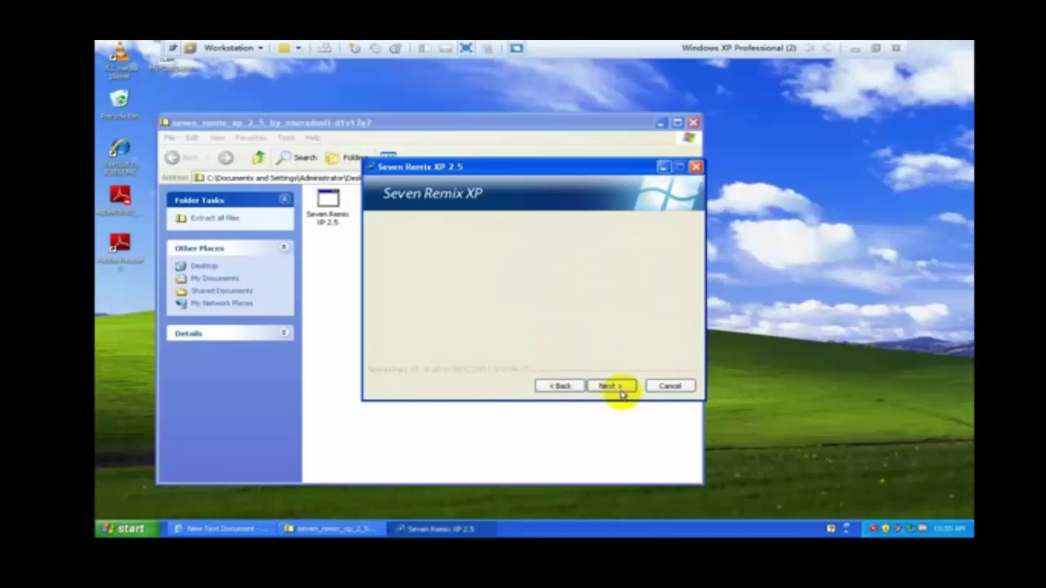
left_click(621, 393)
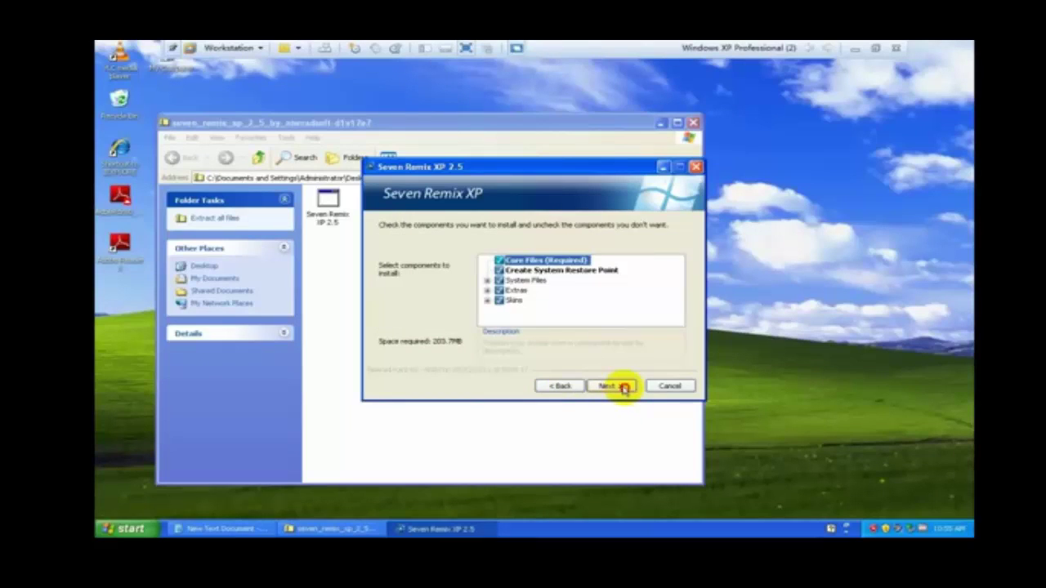
left_click(625, 388)
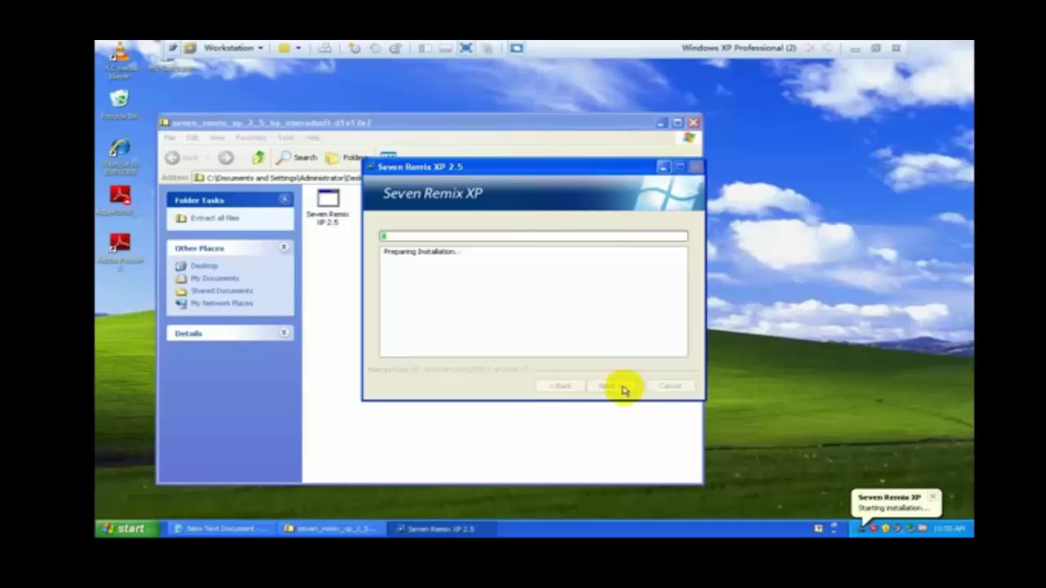
left_click(876, 49)
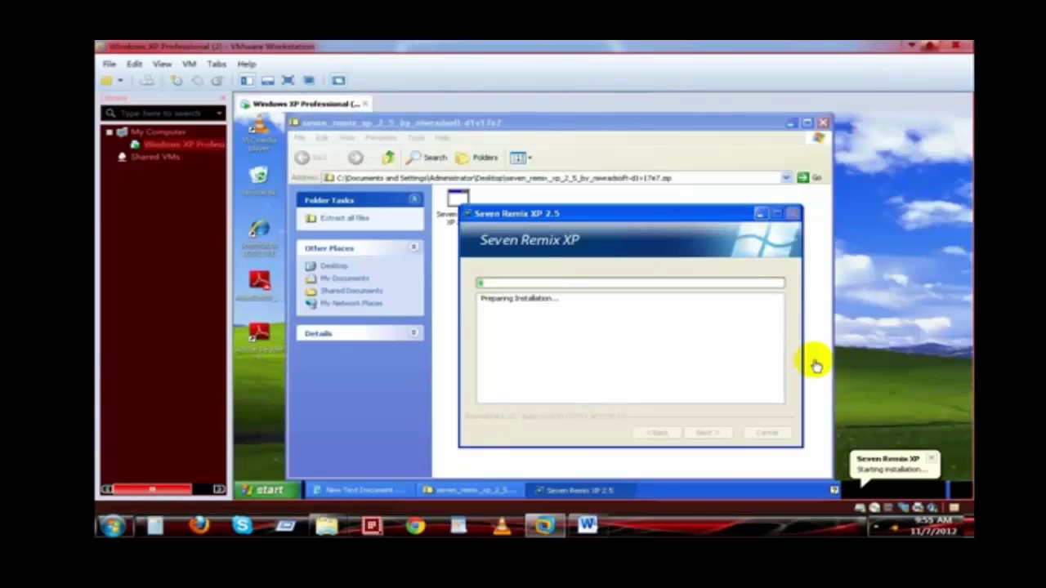
left_click(877, 529)
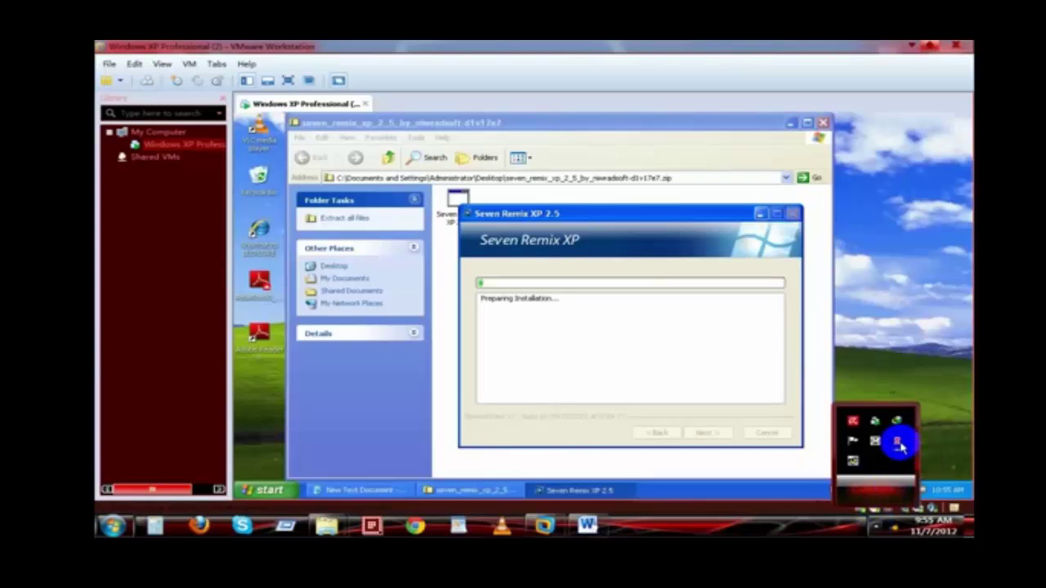
left_click(900, 444)
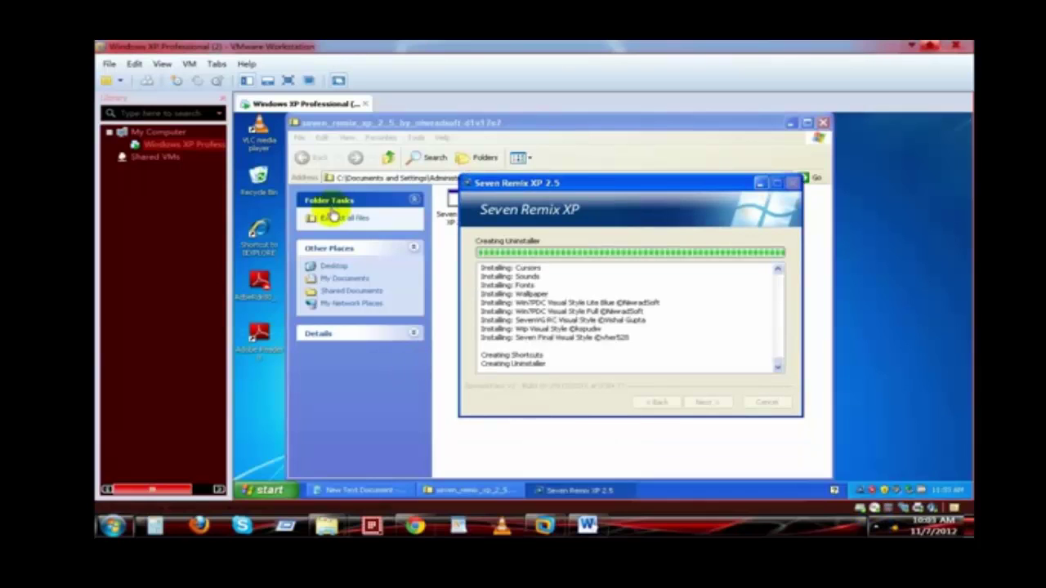
left_click(286, 80)
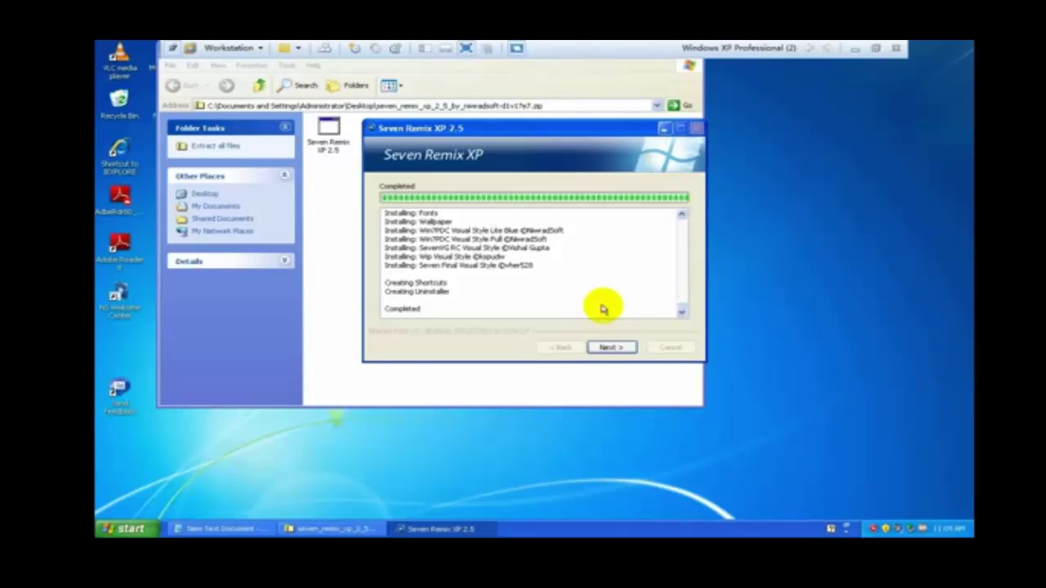
Finish the Seven Remix XP setup wizard with the option to manually reboot later.
left_click(609, 347)
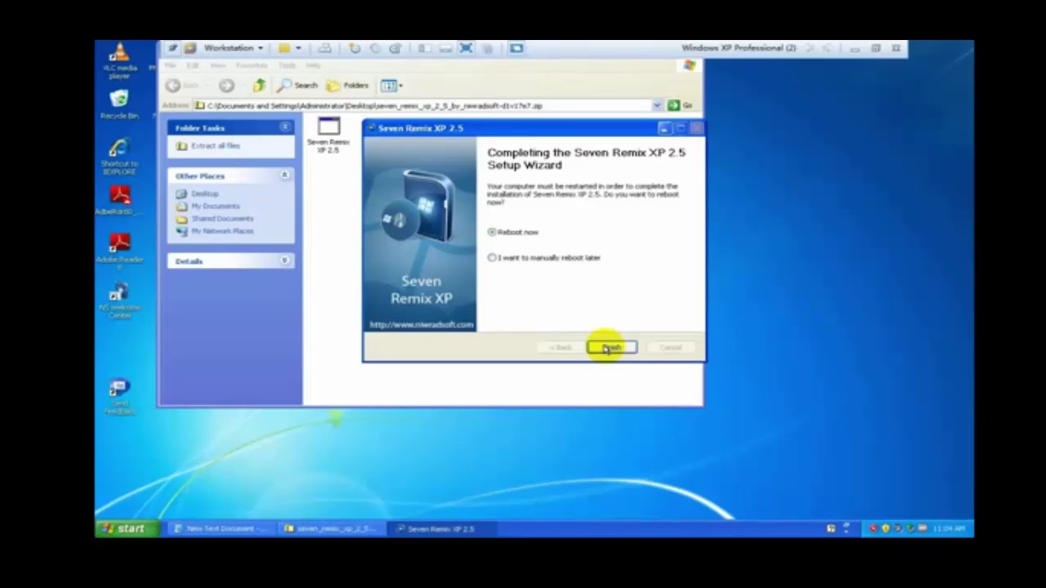
left_click(493, 257)
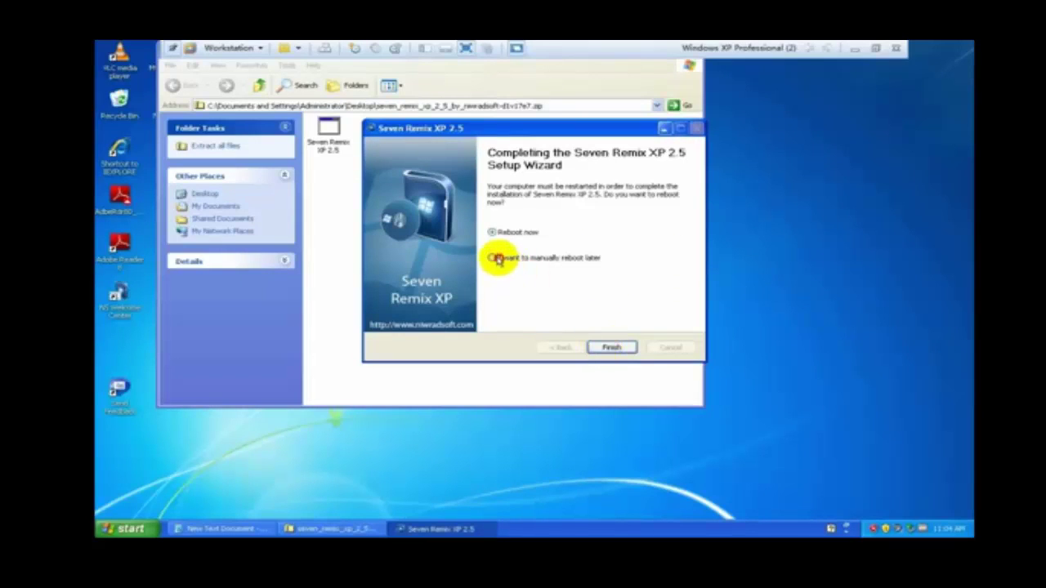
left_click(602, 347)
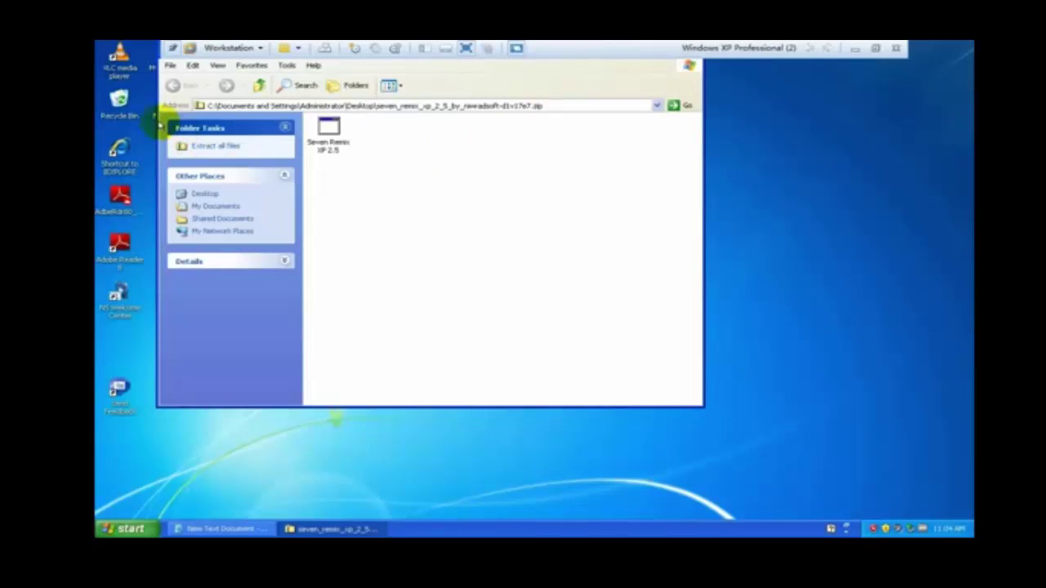
Widen the seven_remix_xp archive's folder window on both sides and close it.
left_click_drag(156, 116, 222, 145)
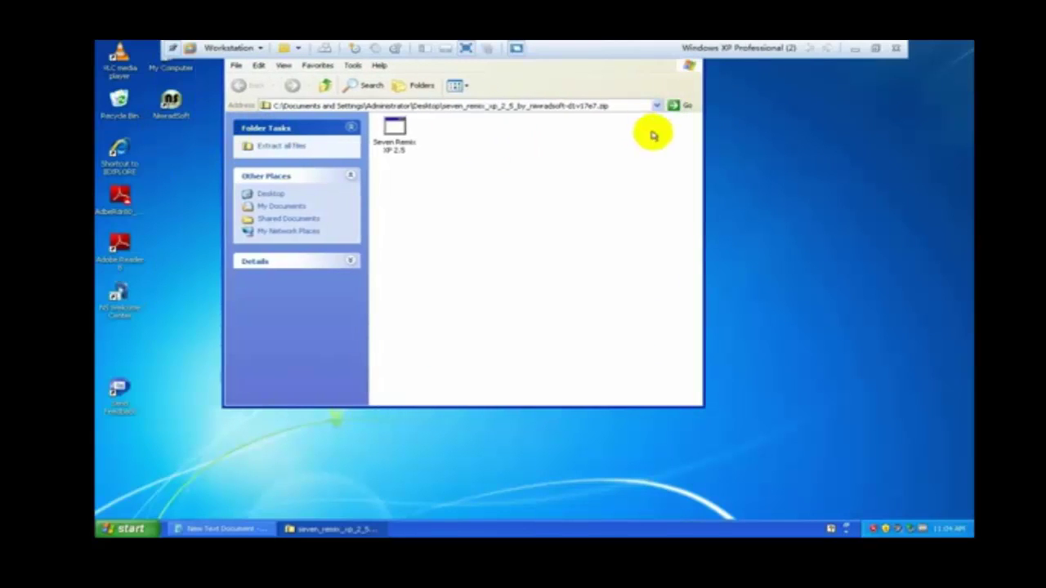
left_click_drag(702, 144, 954, 145)
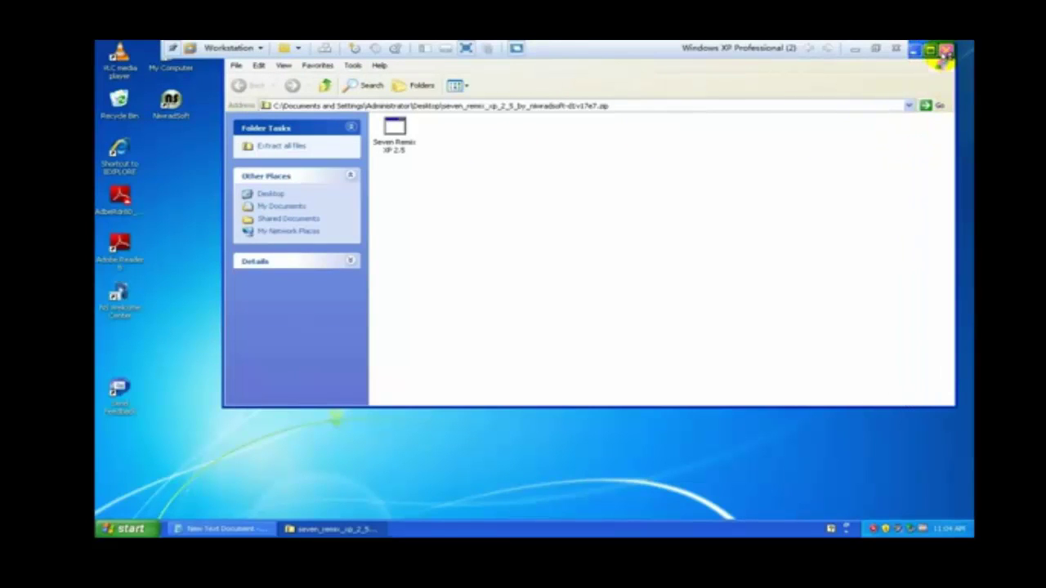
left_click(946, 49)
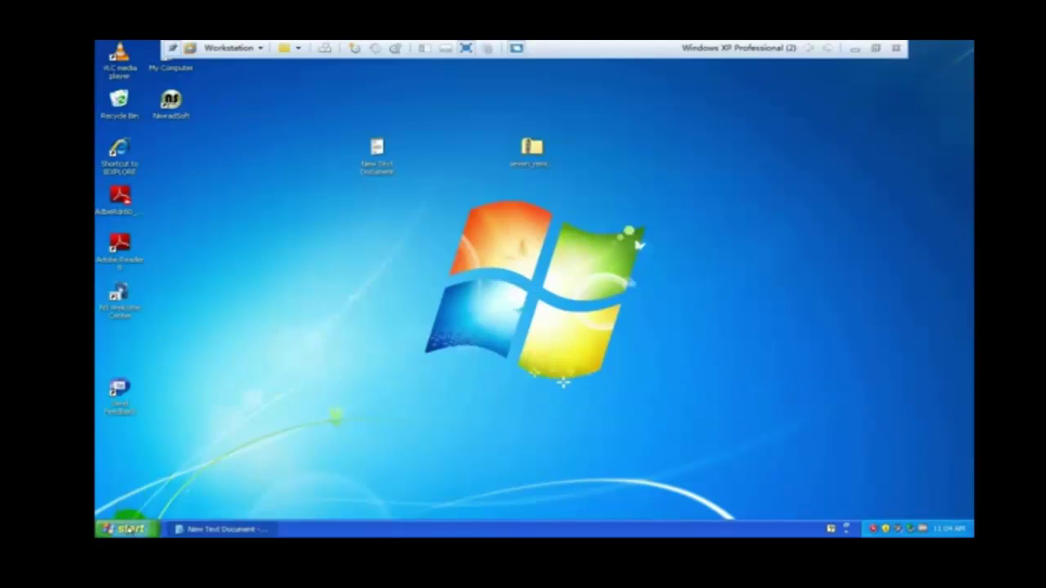
left_click(128, 529)
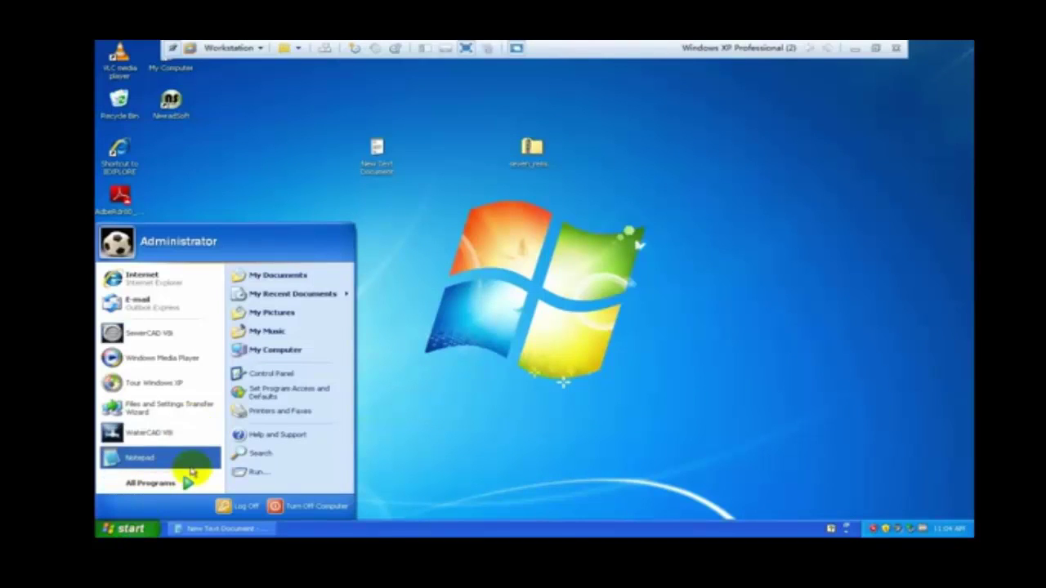
left_click(466, 332)
left_click(167, 102)
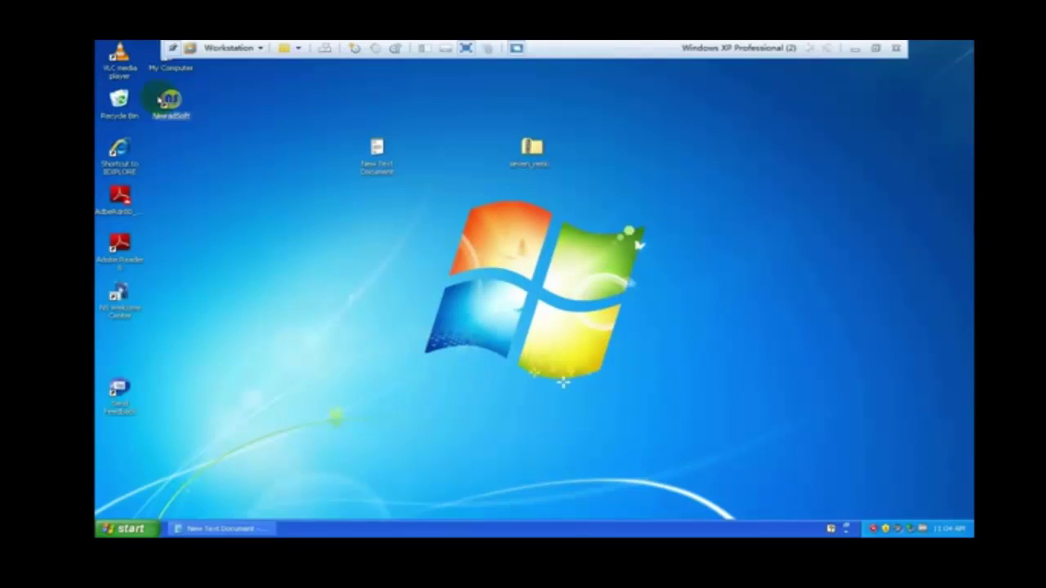
mouse_move(160, 98)
left_mouse_down()
mouse_move(187, 94)
mouse_move(174, 179)
mouse_move(171, 103)
left_mouse_up()
left_click(285, 266)
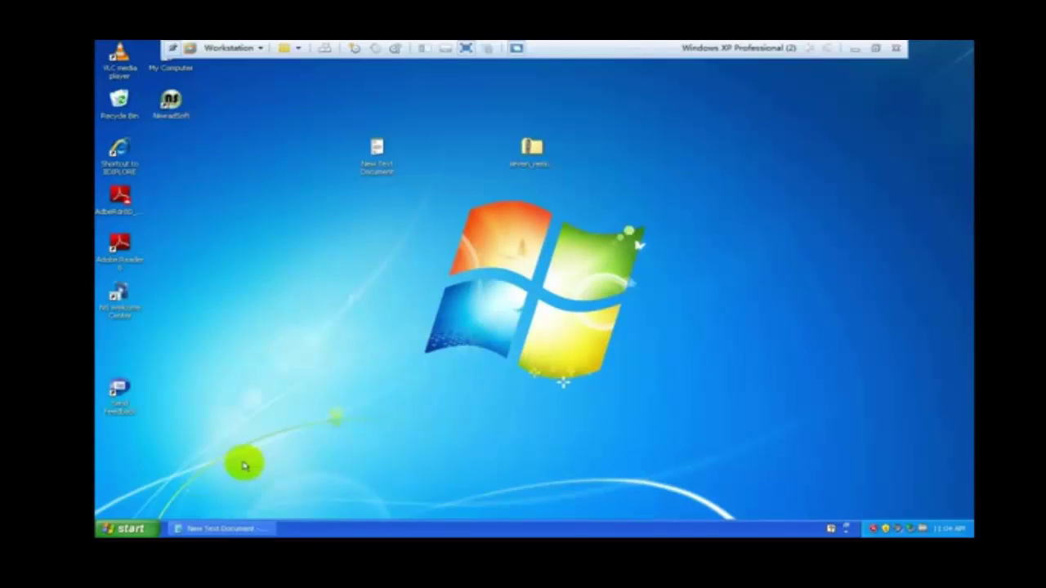
Try to restart Windows XP, cancel the forced ending of Notepad and answer its prompt about the changed text document.
left_click(122, 529)
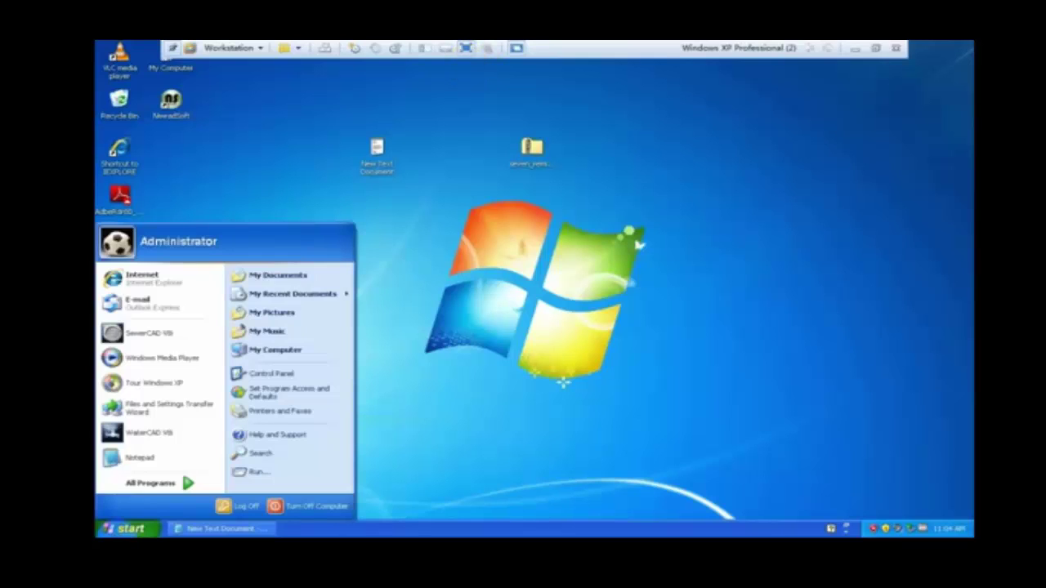
left_click(286, 506)
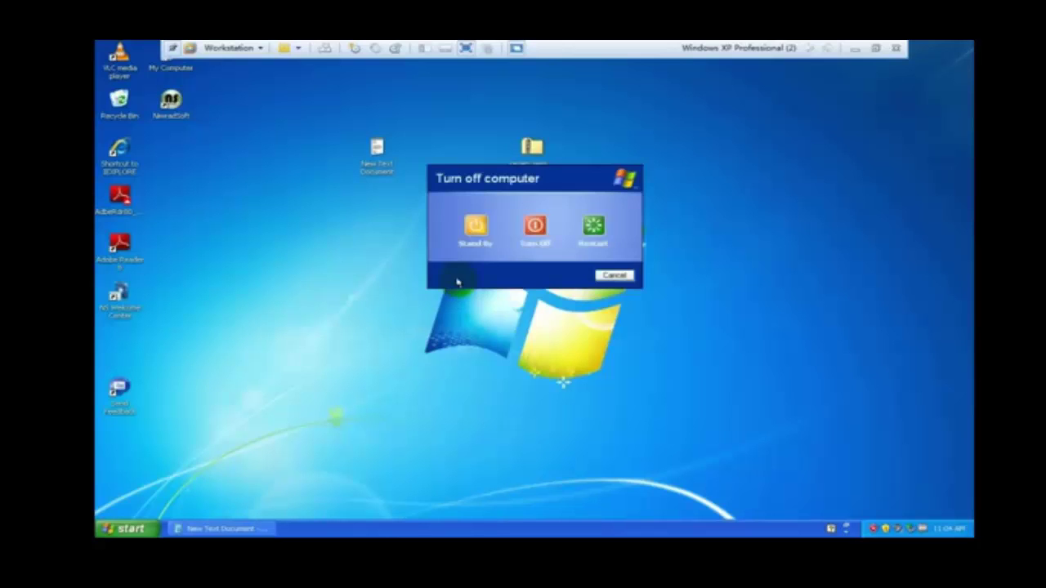
left_click(594, 225)
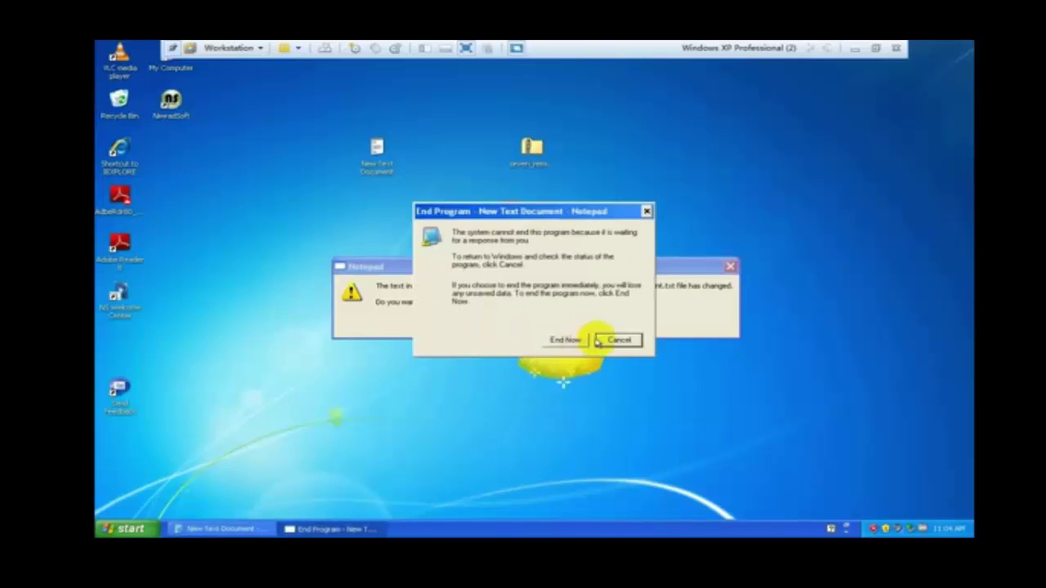
left_click(618, 342)
left_click(488, 326)
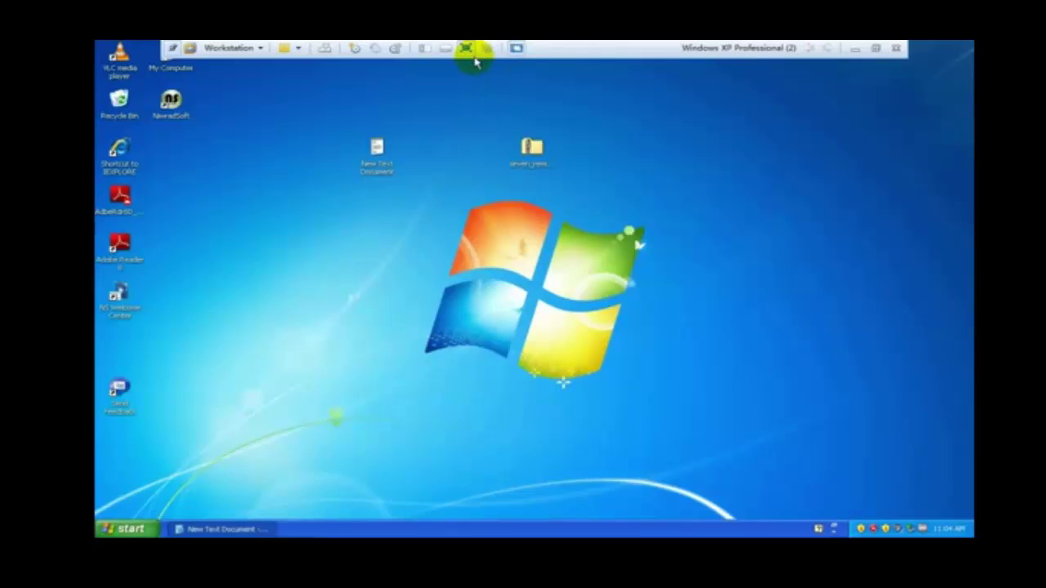
Exit the virtual machine's full-screen mode and restart Windows XP.
left_click(466, 47)
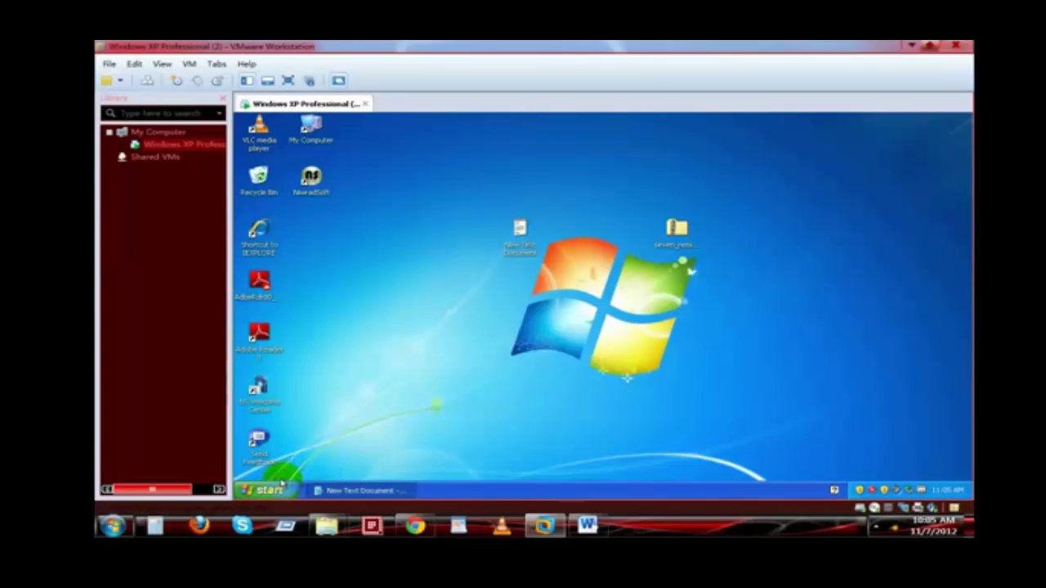
left_click(280, 490)
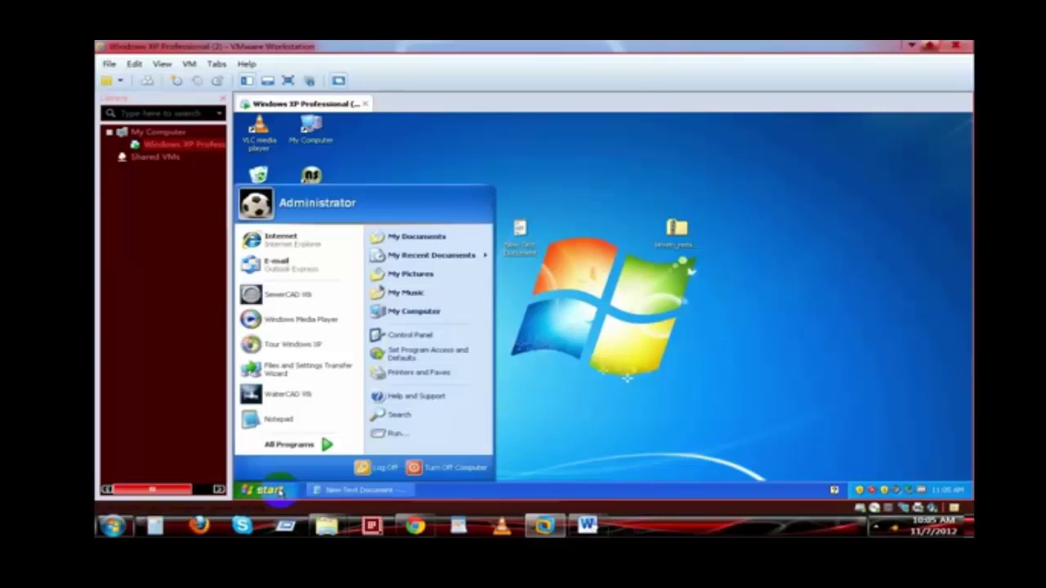
left_click(587, 378)
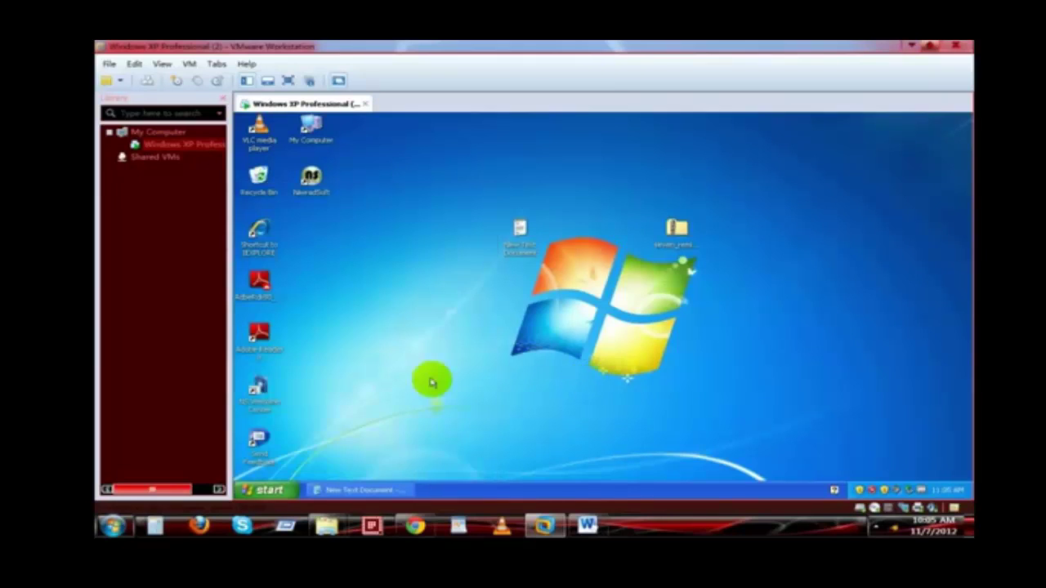
left_click(268, 490)
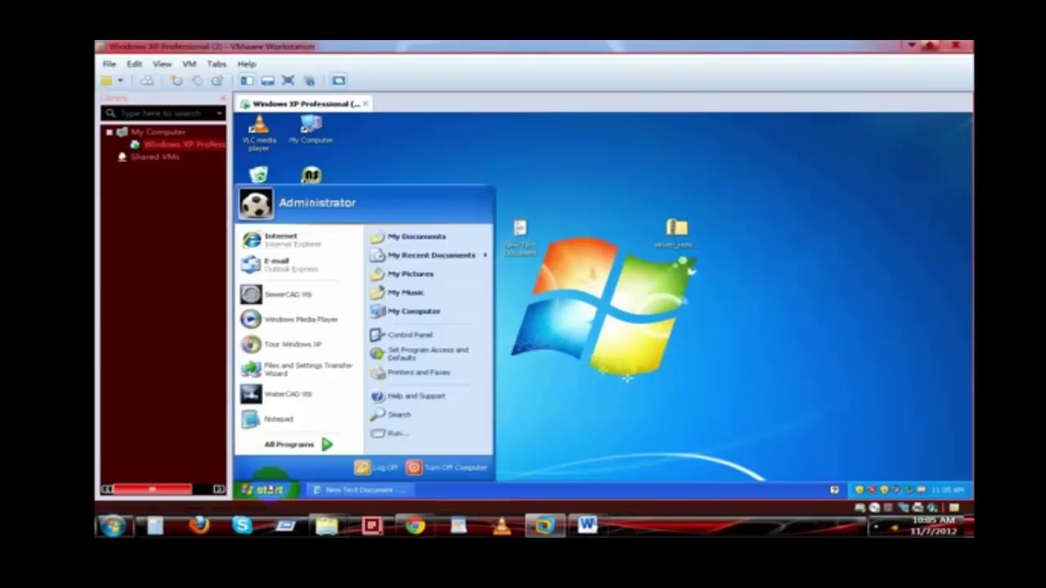
left_click(445, 469)
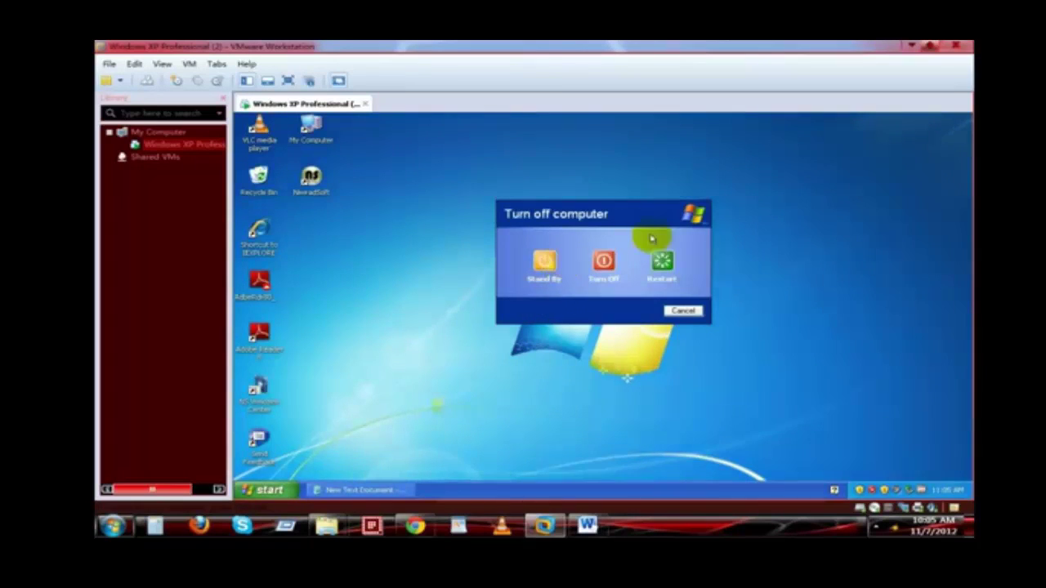
left_click(661, 258)
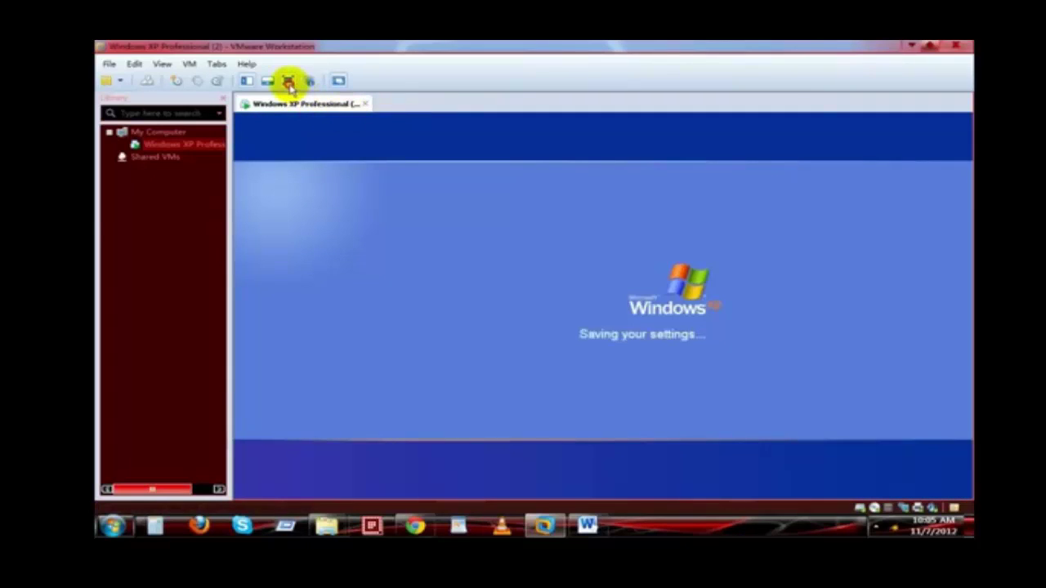
left_click(288, 82)
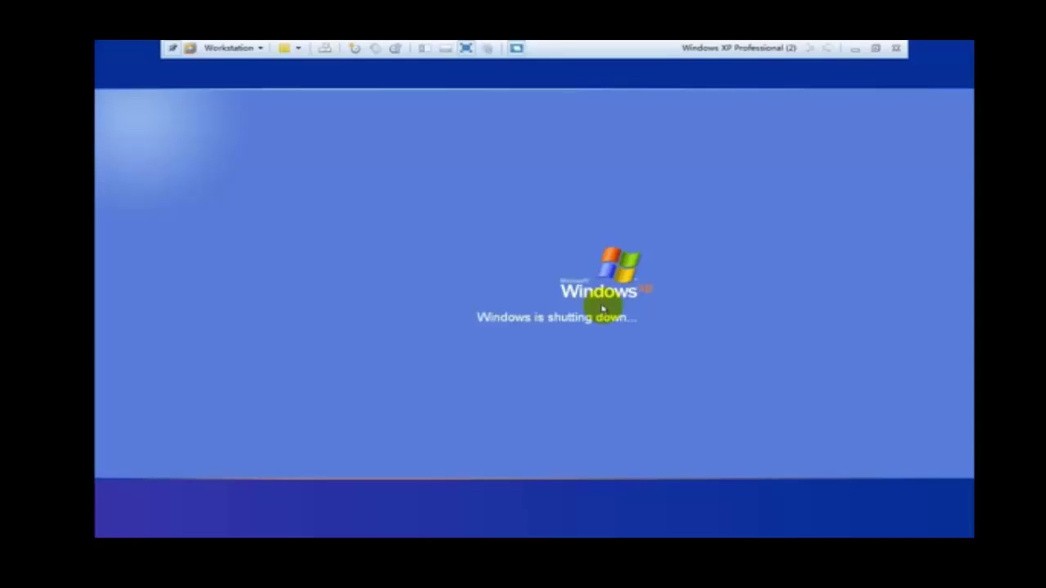
left_click(467, 49)
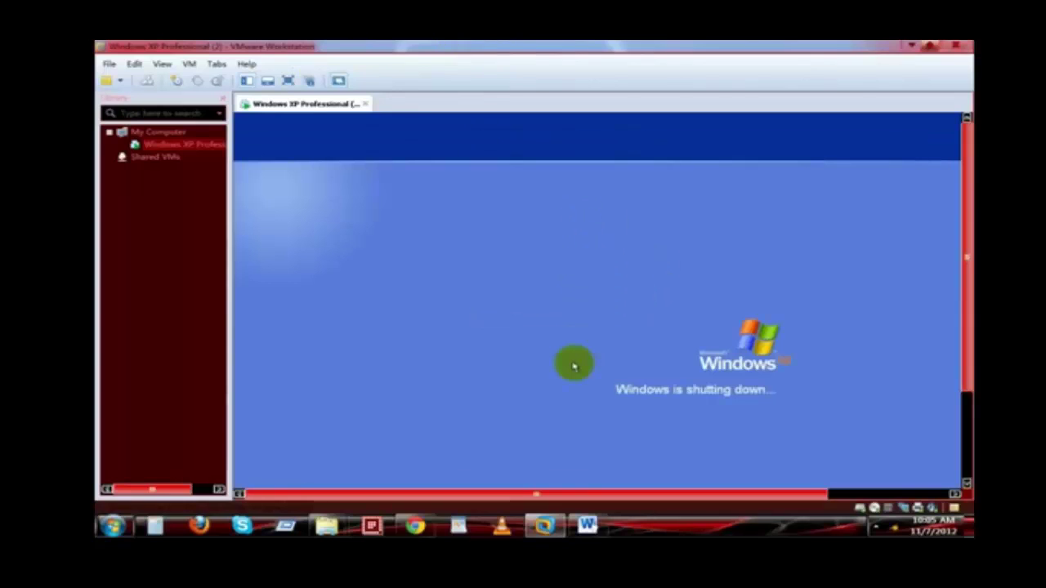
left_click(878, 531)
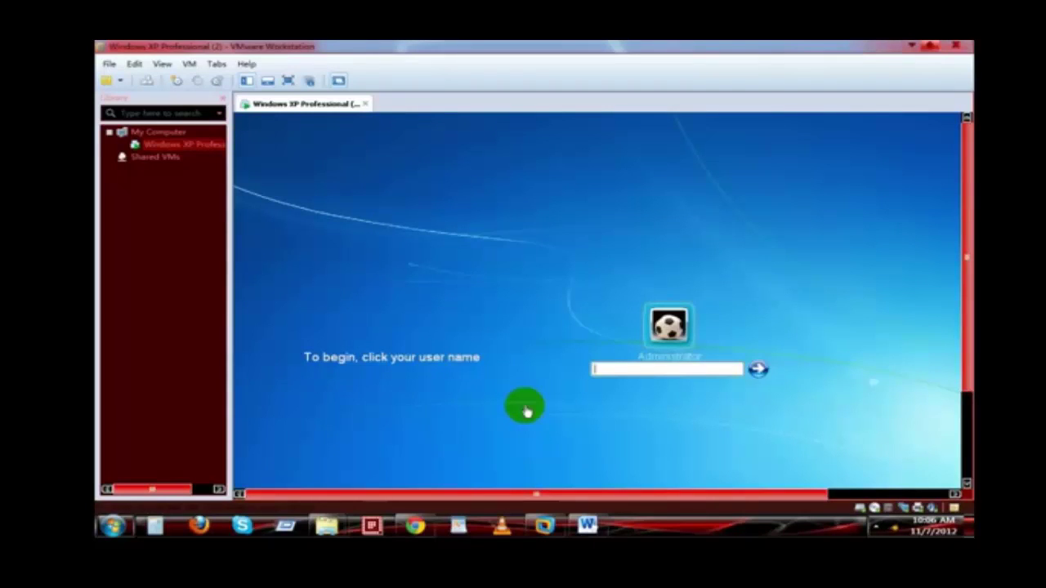
Display the virtual machine in full screen and log on to the Administrator account with the account password.
left_click(600, 368)
left_click(288, 81)
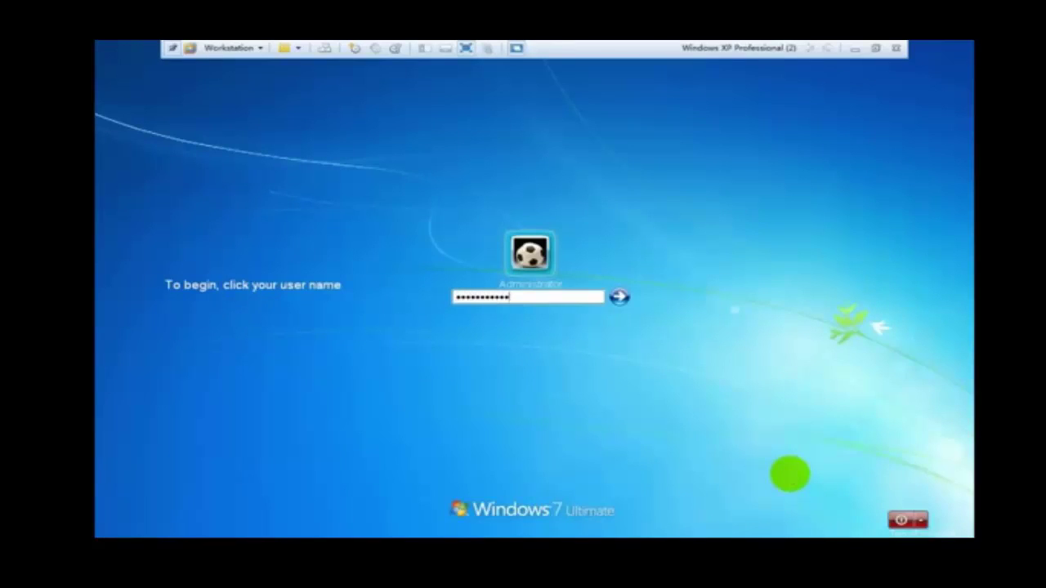
key("Return")
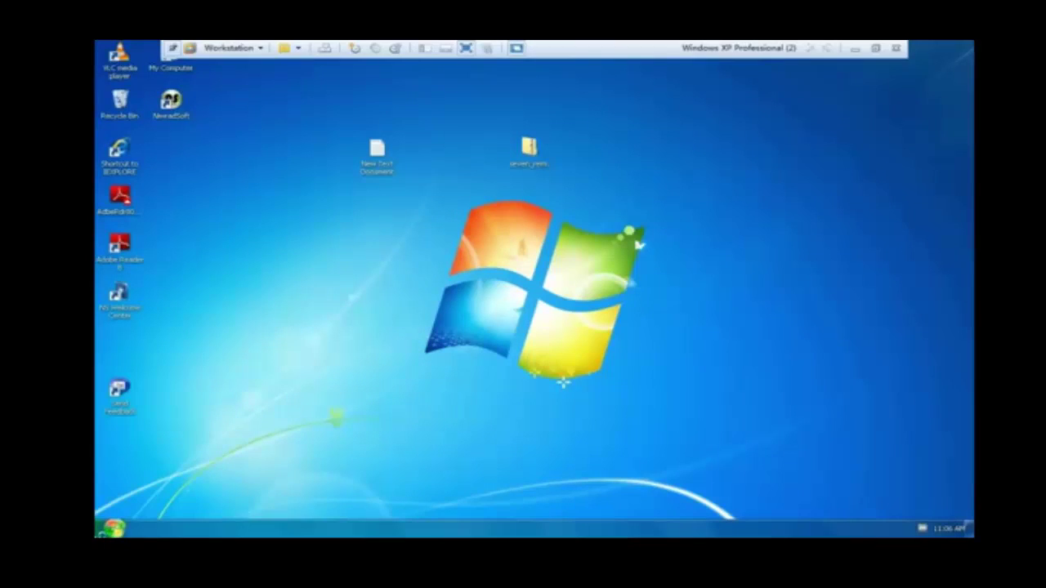
Examine the themed Start menu on the virtual machine's desktop and close it.
left_click(114, 530)
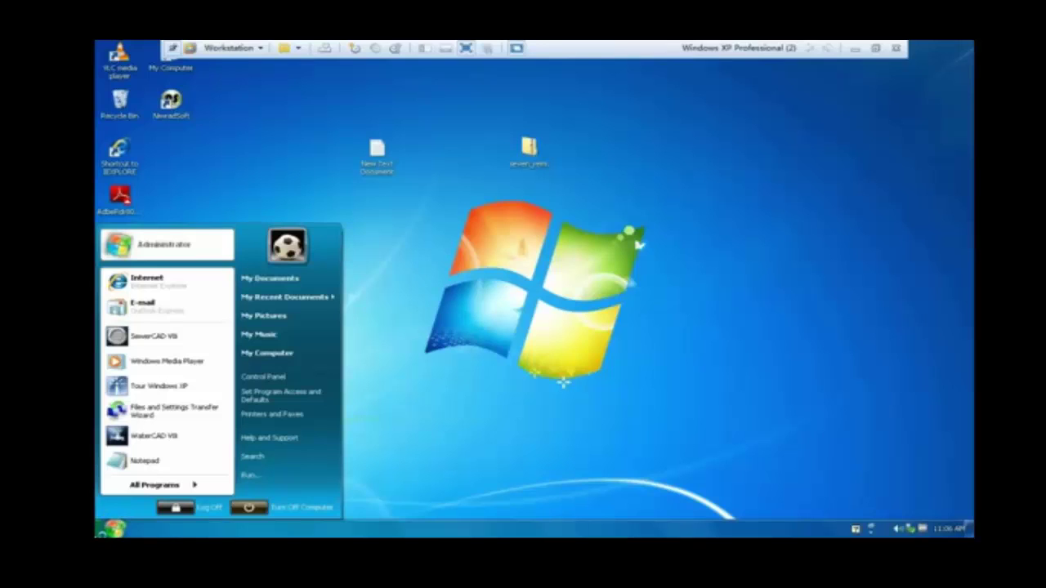
left_click(459, 273)
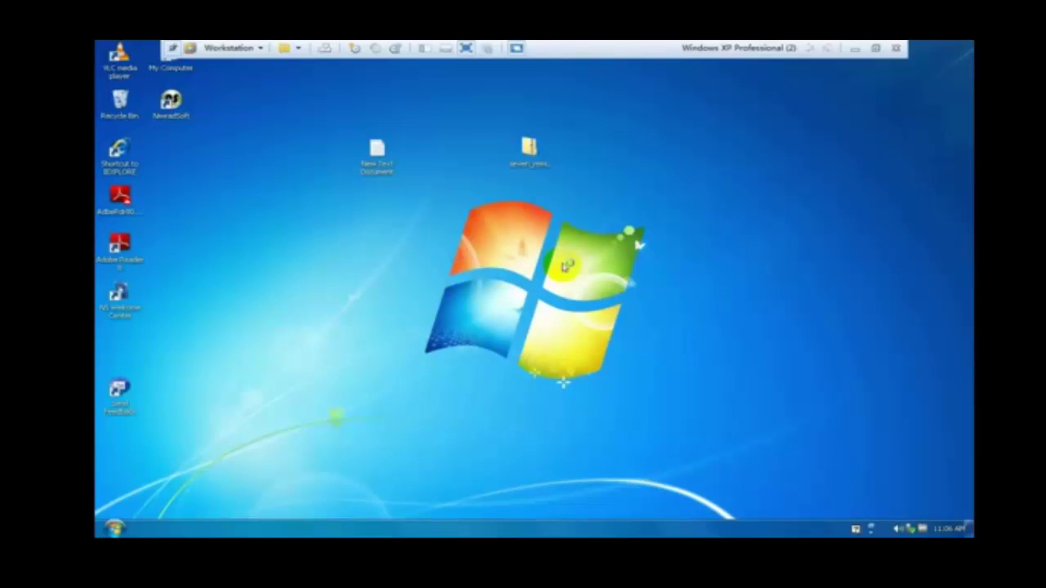